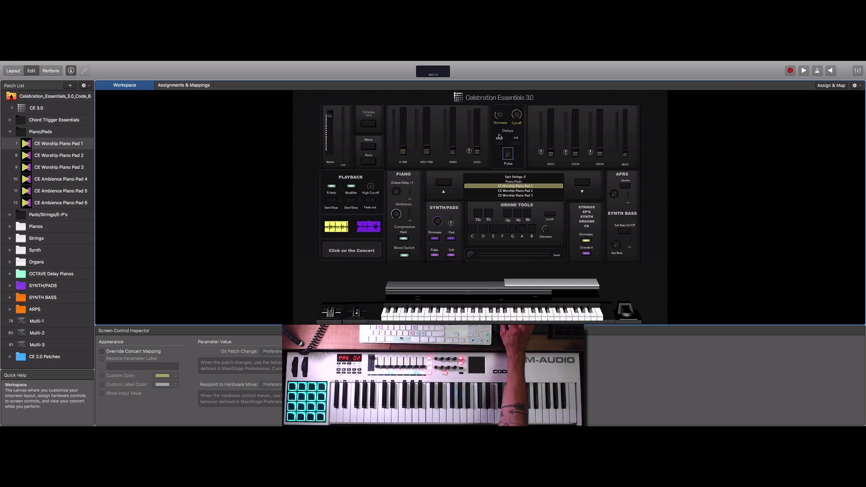
- Try out the 1/8 D delay and switch back to the 1/4 delay in the Delays section
left_click(514, 144)
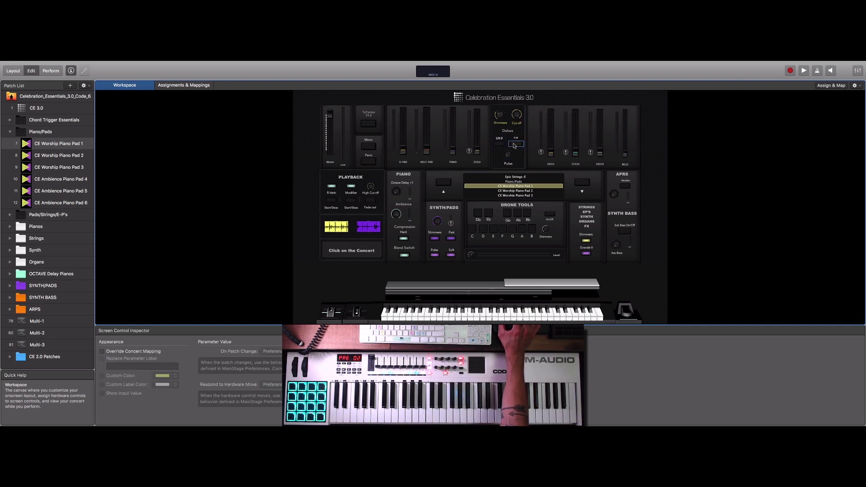
left_click(499, 144)
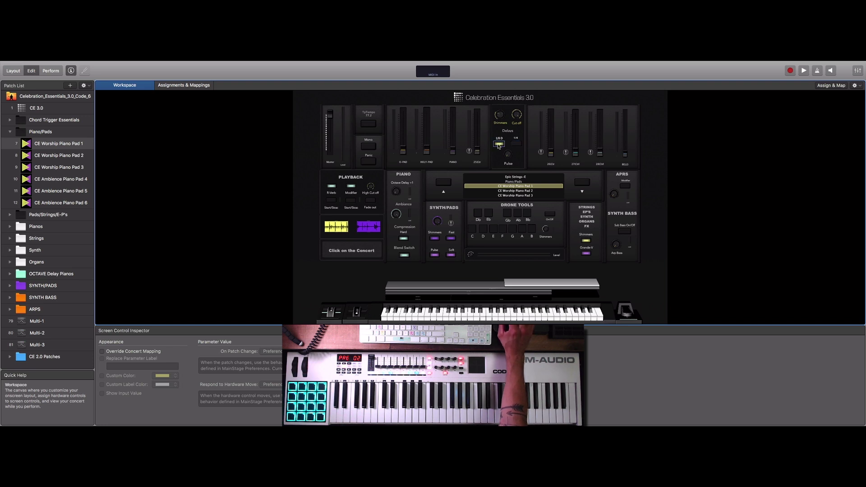
left_click(499, 145)
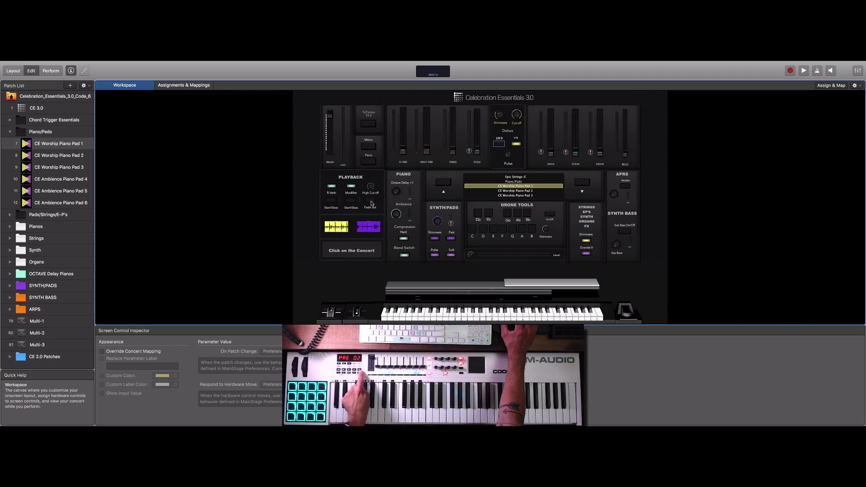
- Start playback with the second Start/Stop control and turn off the R-Verb and Modifier switches in the Playback section
left_click(331, 206)
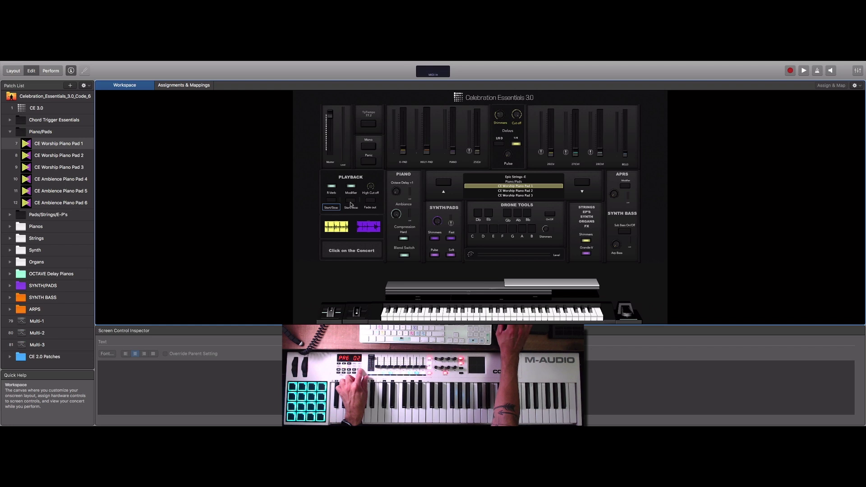
left_click(351, 203)
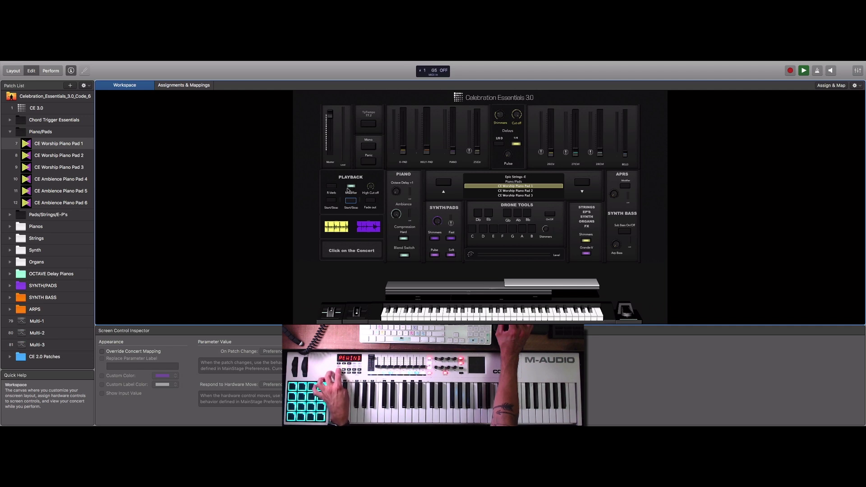
left_click(332, 188)
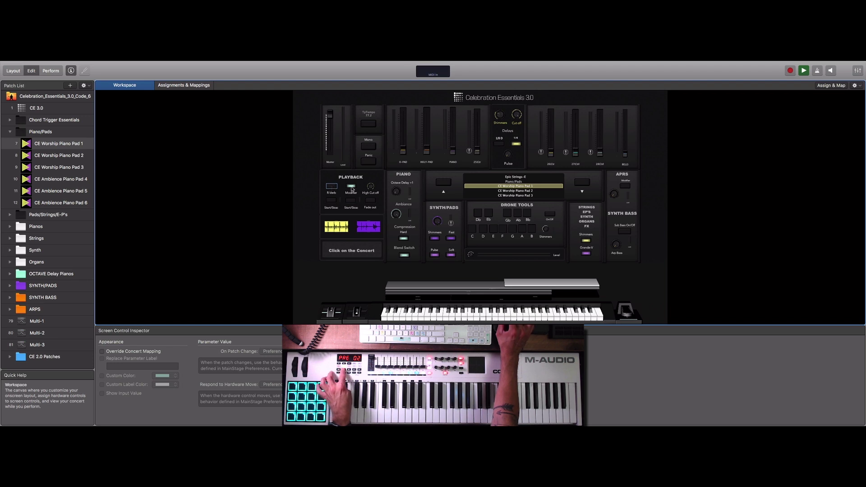
left_click(352, 187)
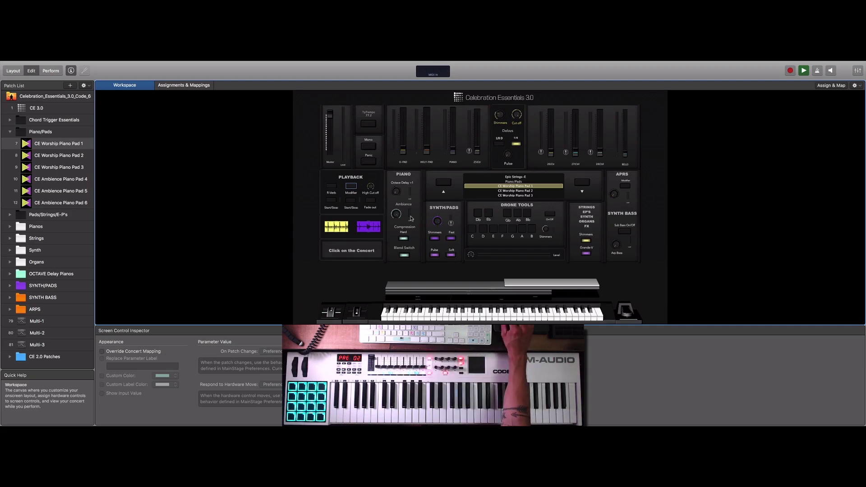
- Examine the controls of the Synth/Pads, ARPS, Synth Bass and Drone Tools sections on the concert's workspace
left_click(443, 210)
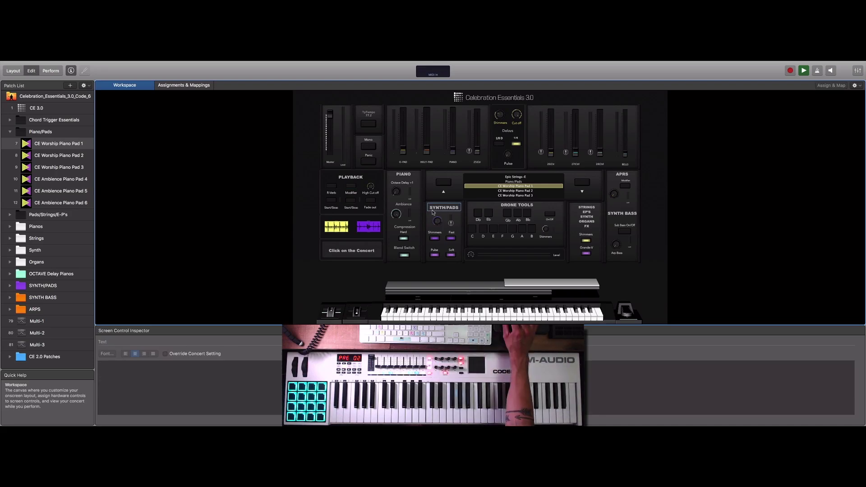
left_click(438, 223)
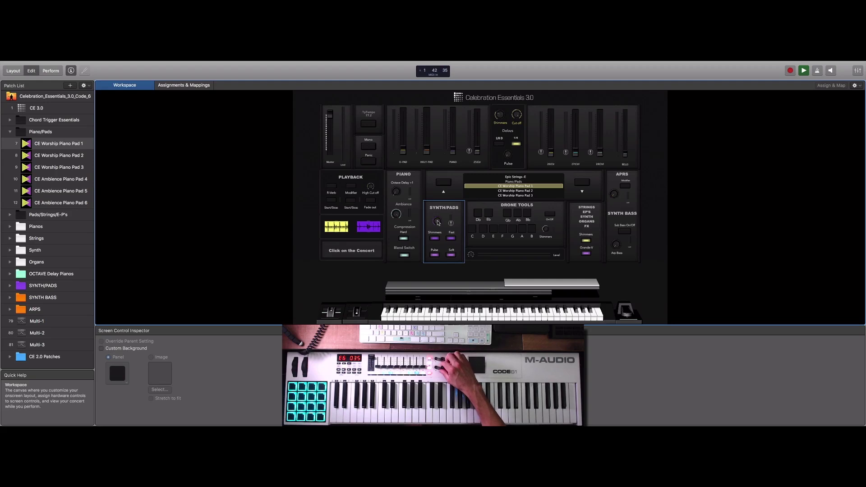
left_click(617, 181)
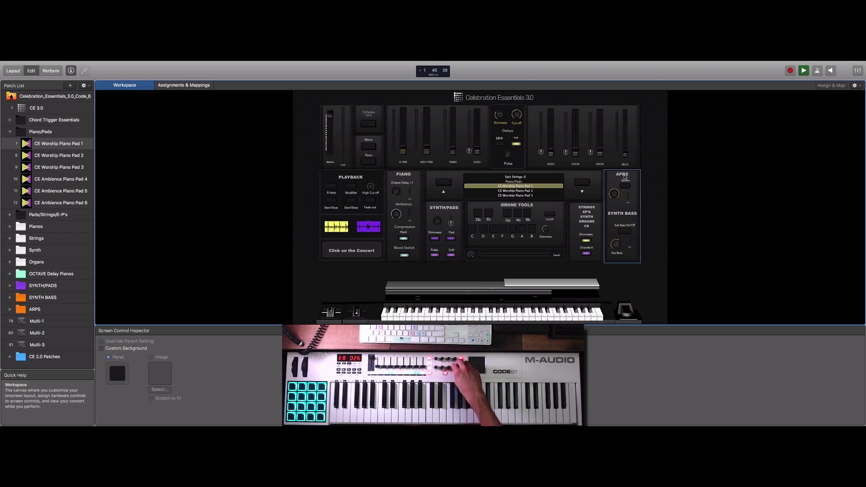
left_click(615, 246)
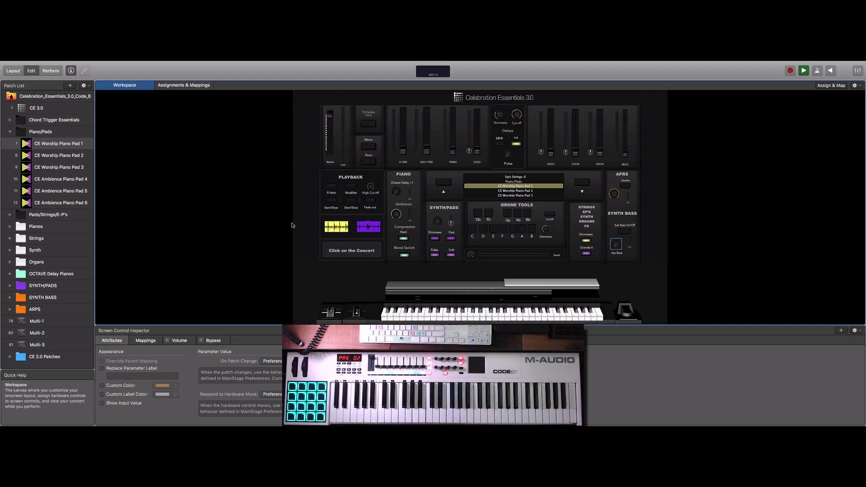
left_click(511, 216)
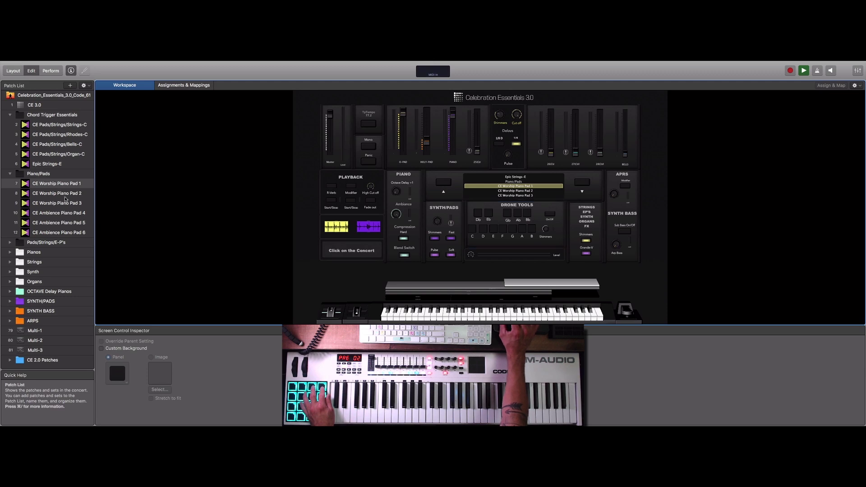
- Preview the patches CE Worship Piano Pad 2 and 3 and return to CE Worship Piano Pad 1
left_click(56, 194)
left_click(57, 203)
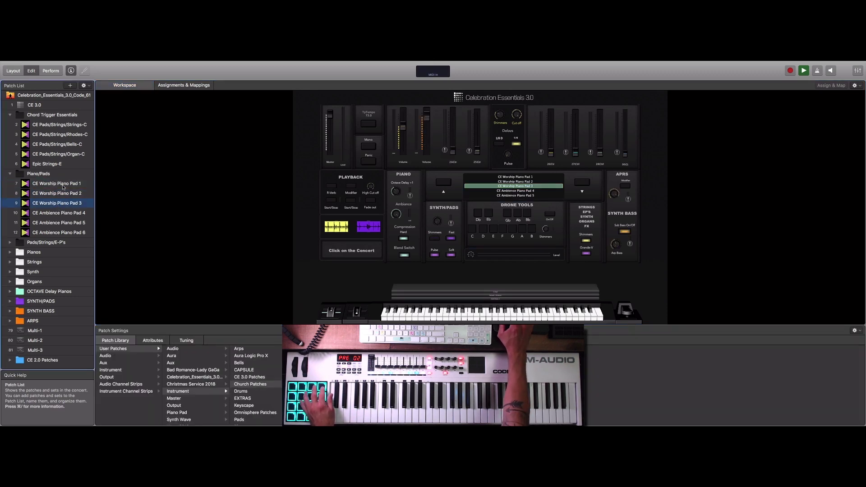
left_click(63, 184)
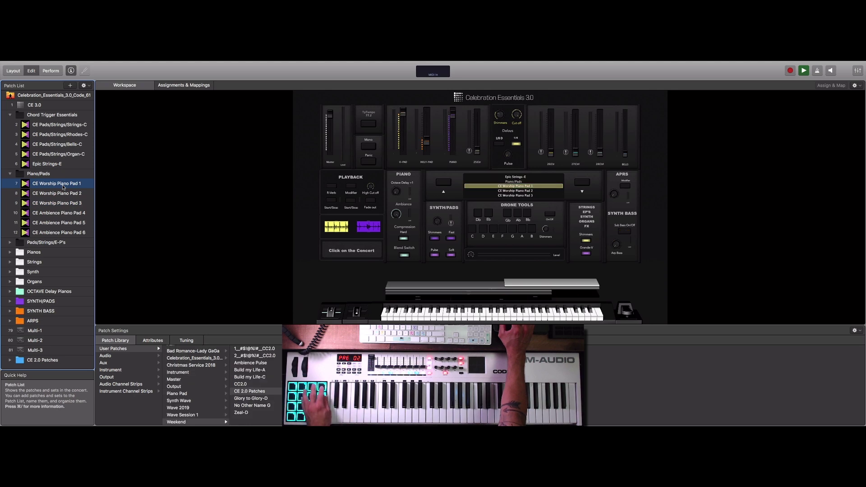
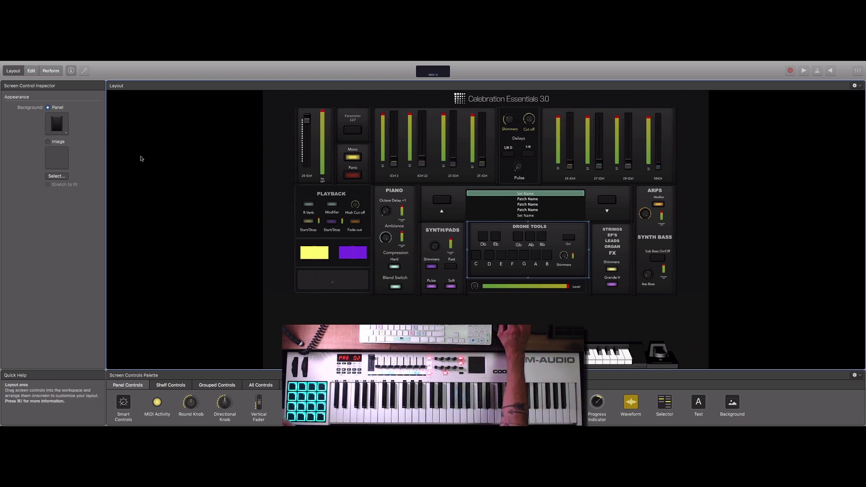
- In Layout mode, assign the Drone Tools on/off button to the hardware pad sending note D#0 on Channel 10
left_click(477, 255)
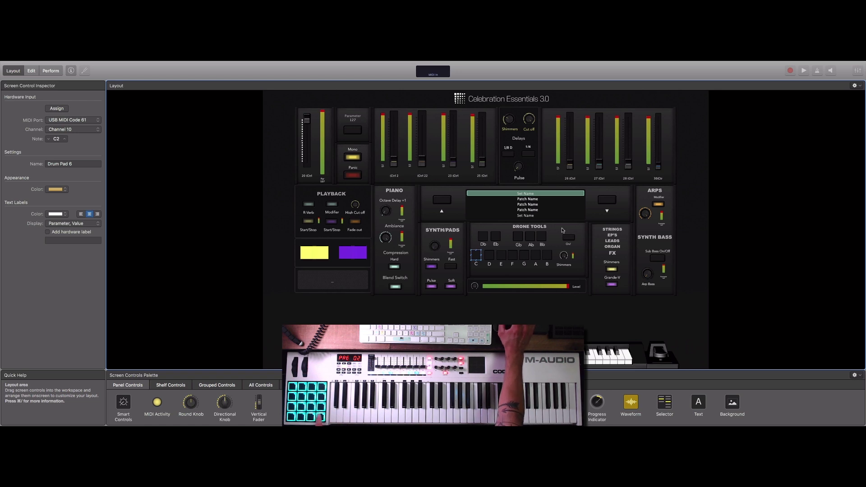
left_click(569, 238)
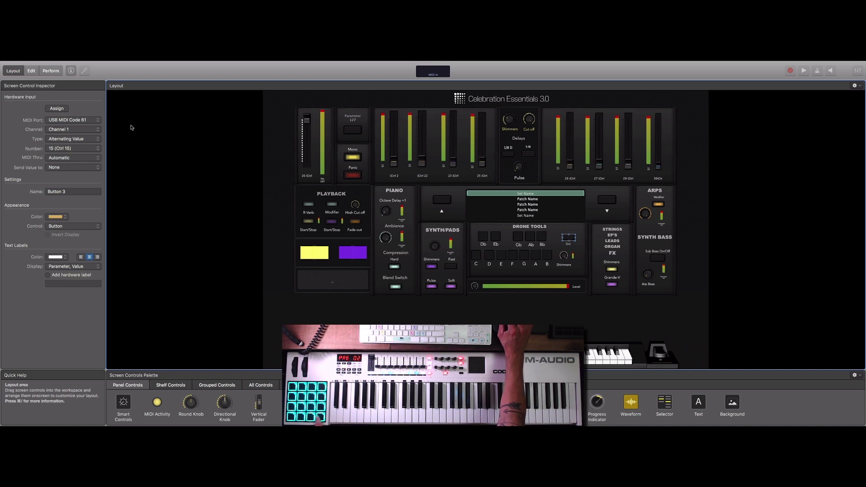
left_click(56, 109)
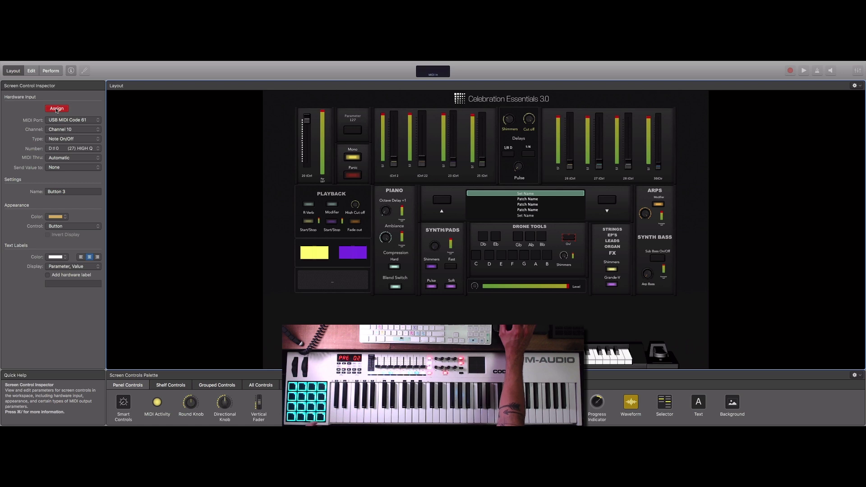
left_click(56, 109)
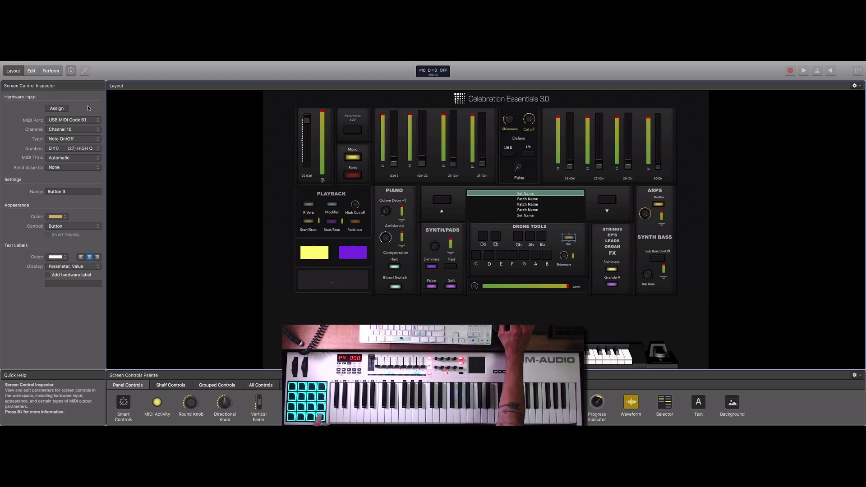
- Return to Edit mode and test the C drone pad together with the drone on/off button
left_click(31, 71)
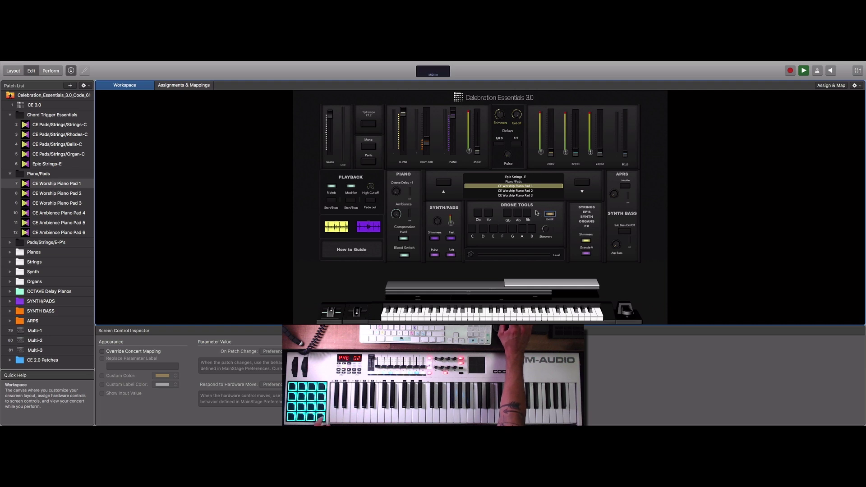
left_click(472, 230)
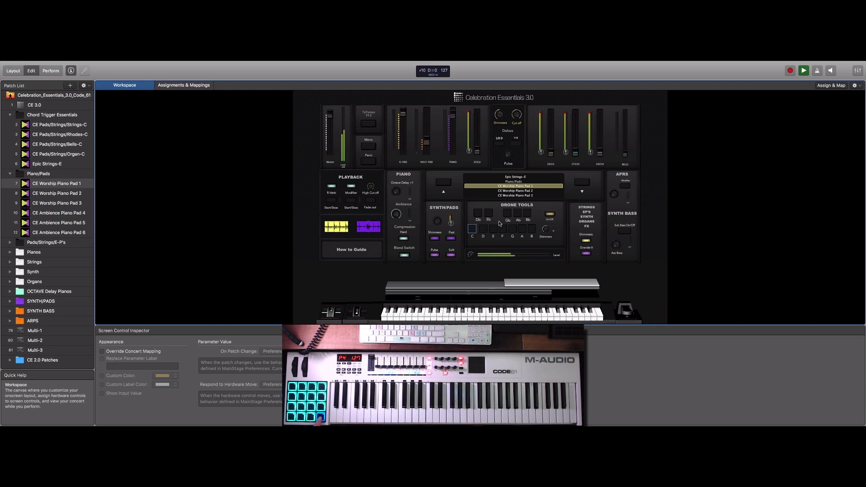
left_click(539, 214)
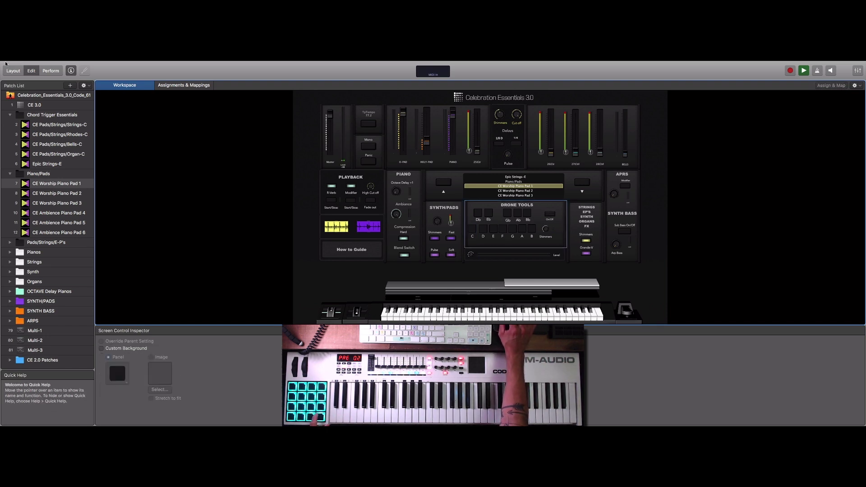
- Assign the C through B drone pads to Channel 10 hardware pads, including D as F0, E as F#0, F as G0, A as C#0, B as D0
key("super+1")
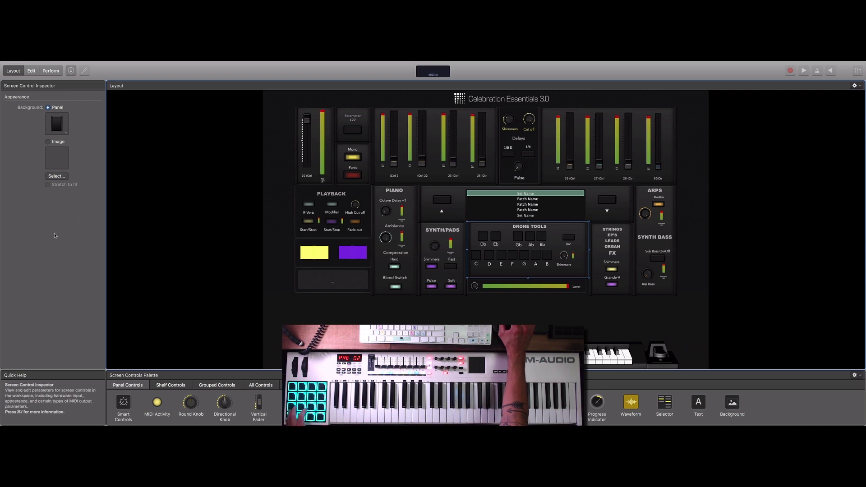
left_click(475, 254)
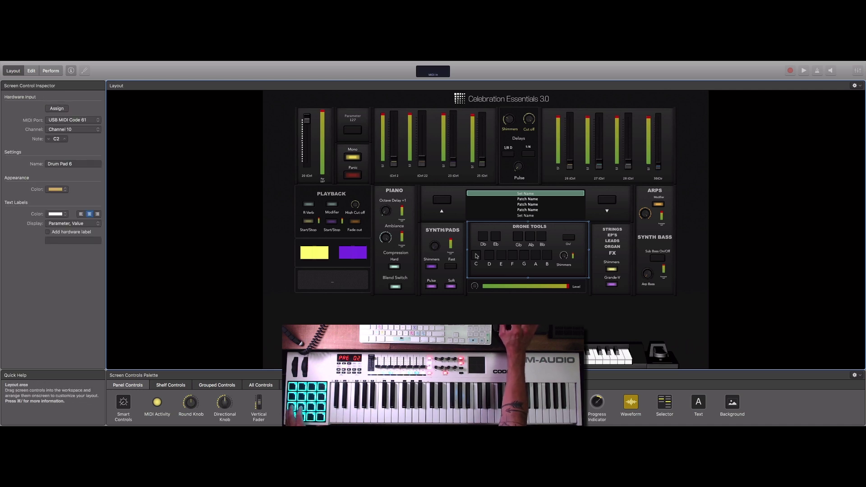
left_click(57, 108)
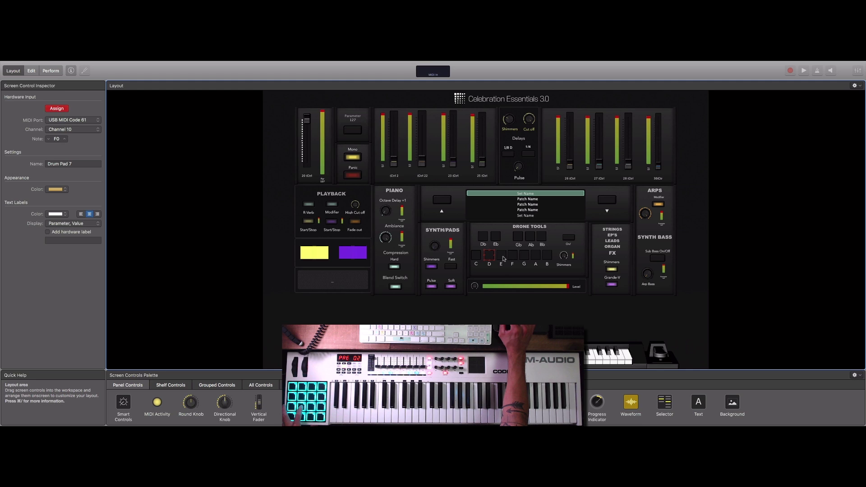
left_click(502, 256)
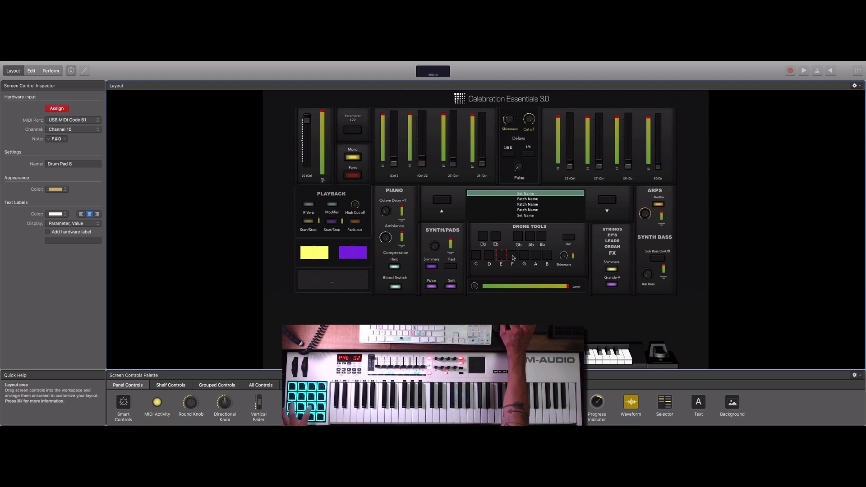
left_click(513, 256)
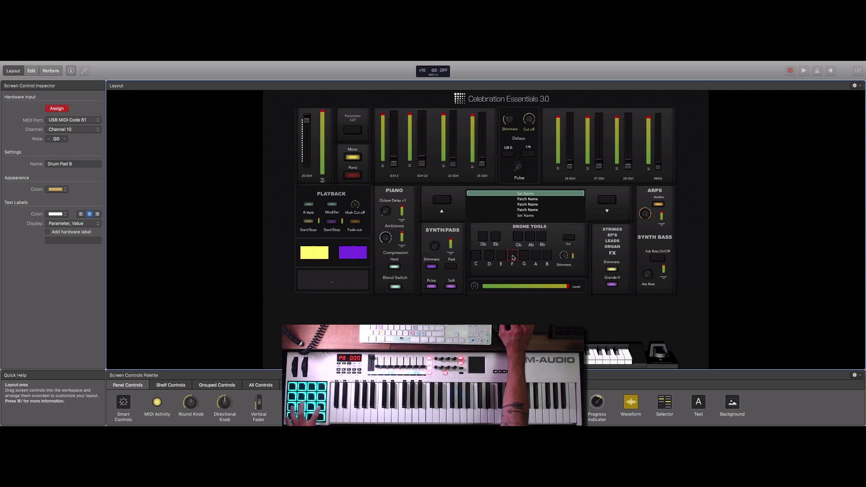
left_click(524, 256)
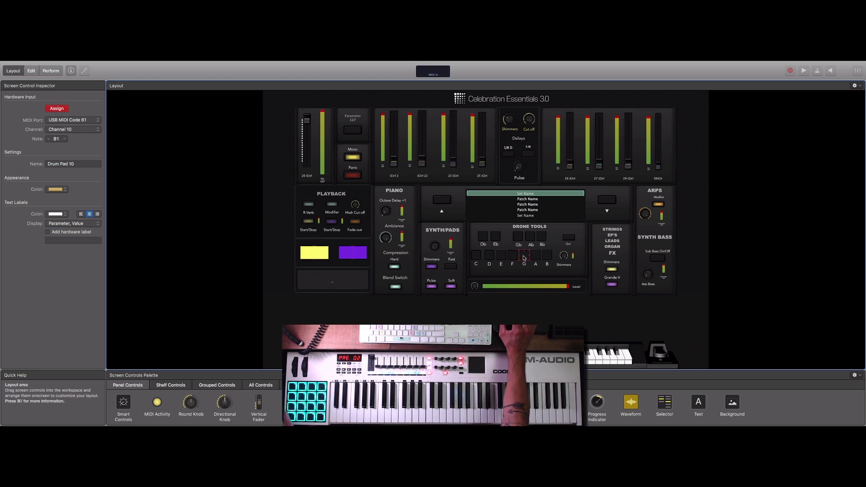
left_click(536, 257)
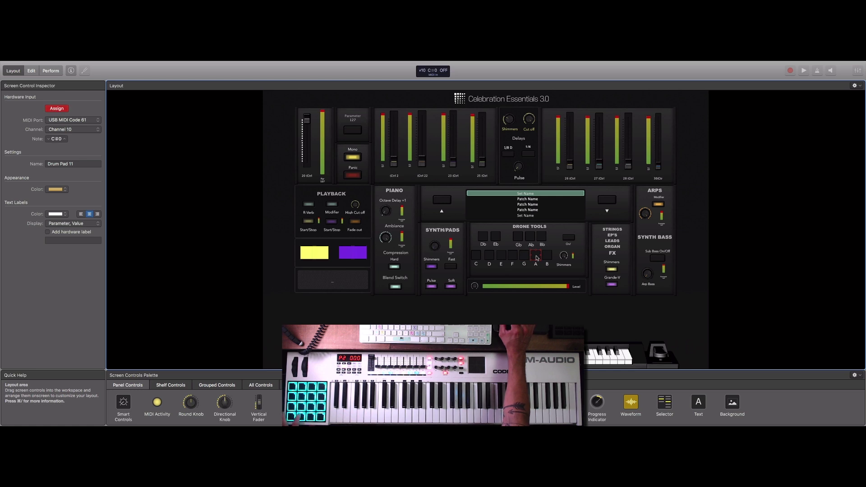
left_click(548, 257)
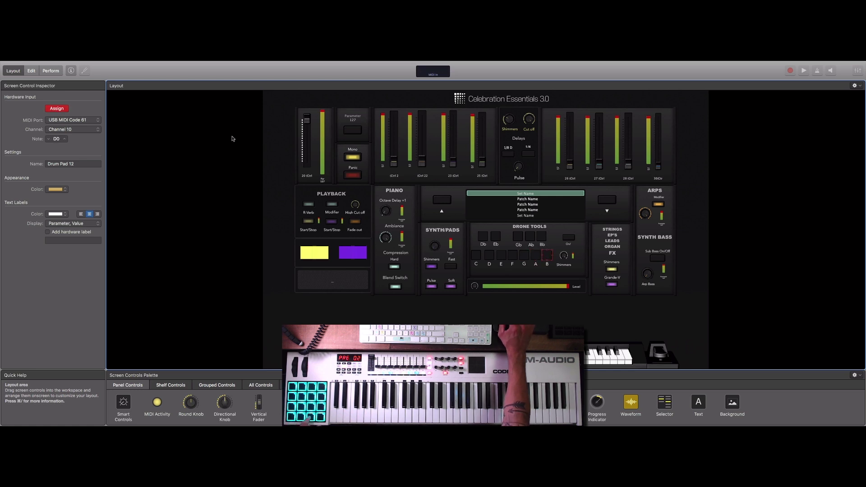
left_click(58, 109)
left_click(32, 71)
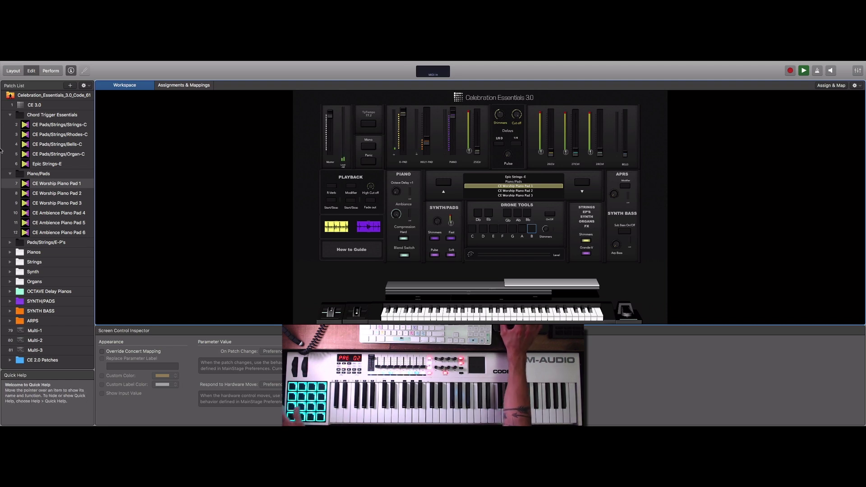
left_click(251, 155)
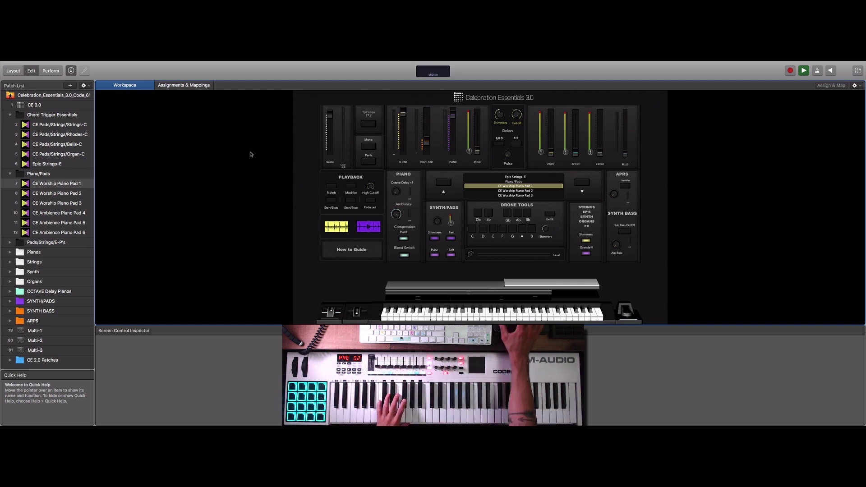
- In Layout mode, assign the master fader to Ctrl 20 and the first yellow channel fader to Ctrl 21 on Channel 1
left_click(7, 71)
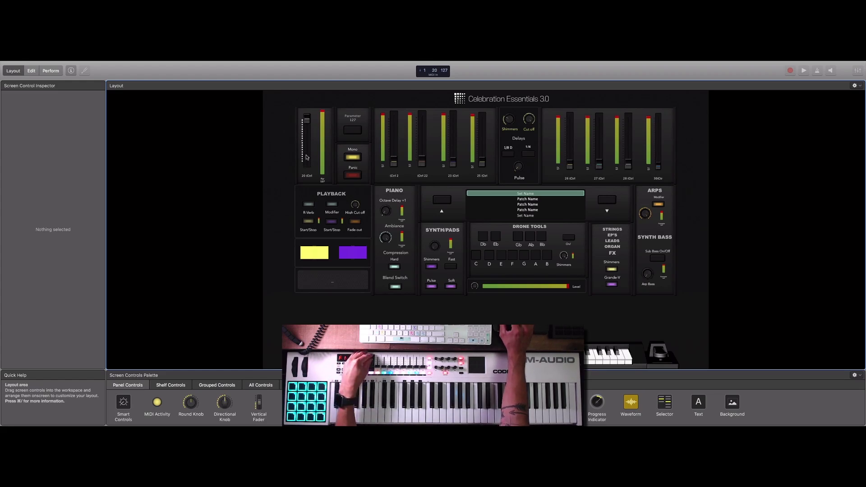
left_click(308, 122)
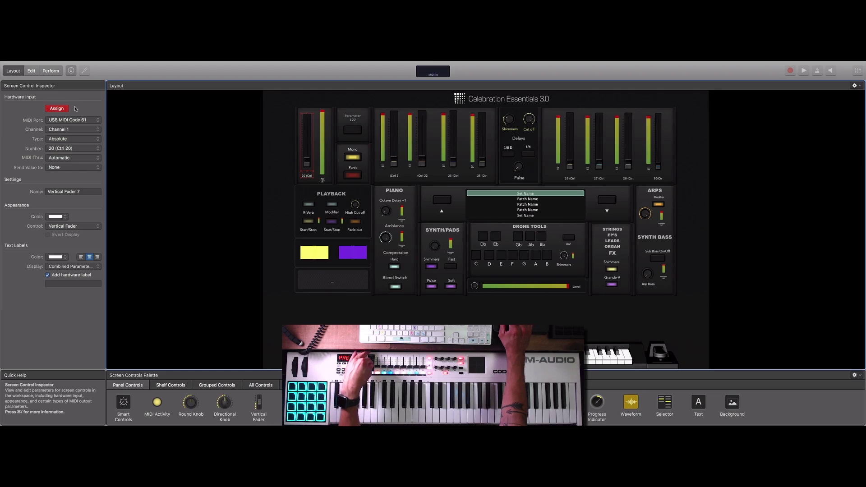
left_click(394, 163)
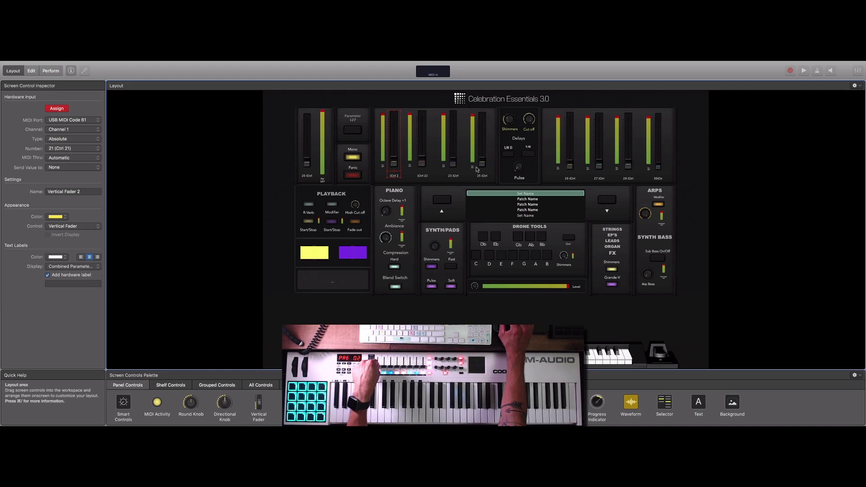
- Assign the Shimmers knob to controller 31, Cut off to 33 and Pulse to 34 on Channel 1, then return to Edit mode
left_click(509, 120)
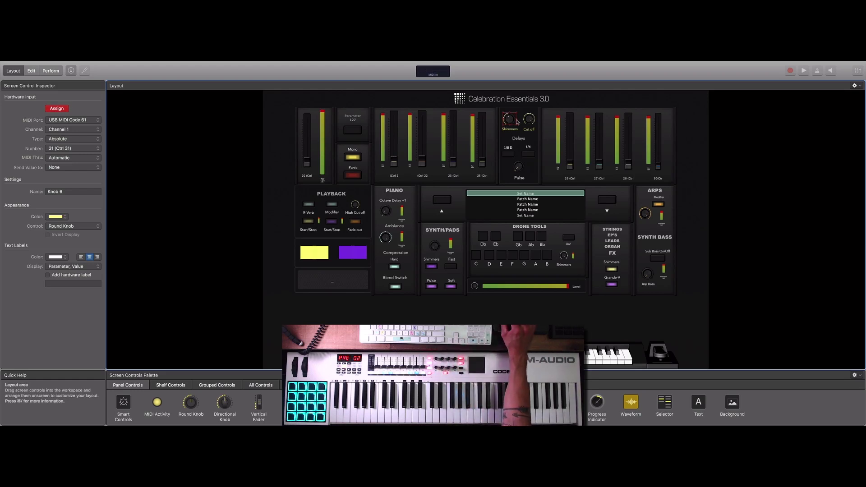
left_click(528, 121)
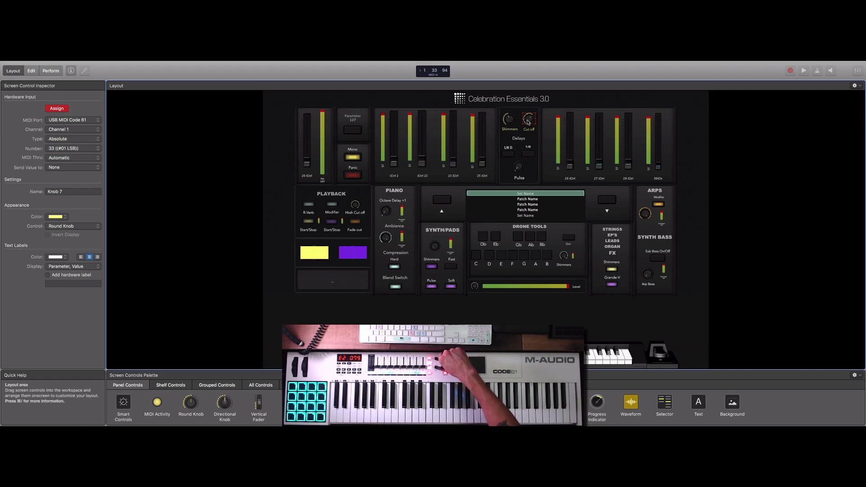
left_click(518, 167)
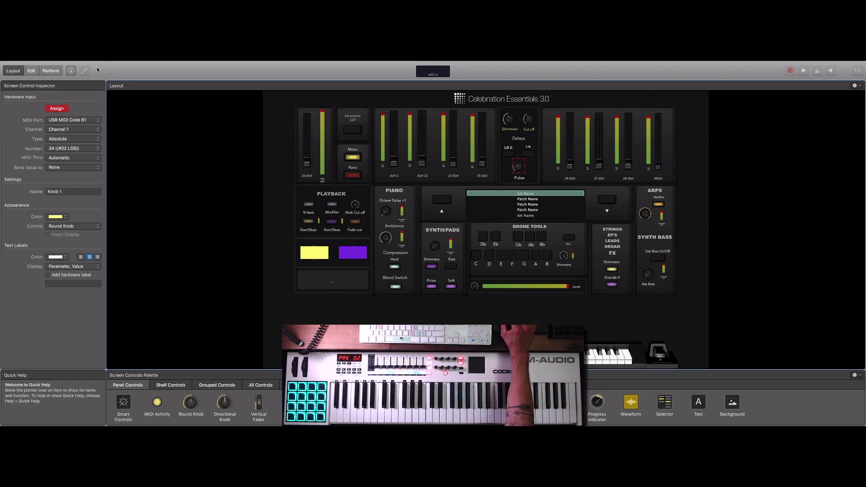
left_click(57, 108)
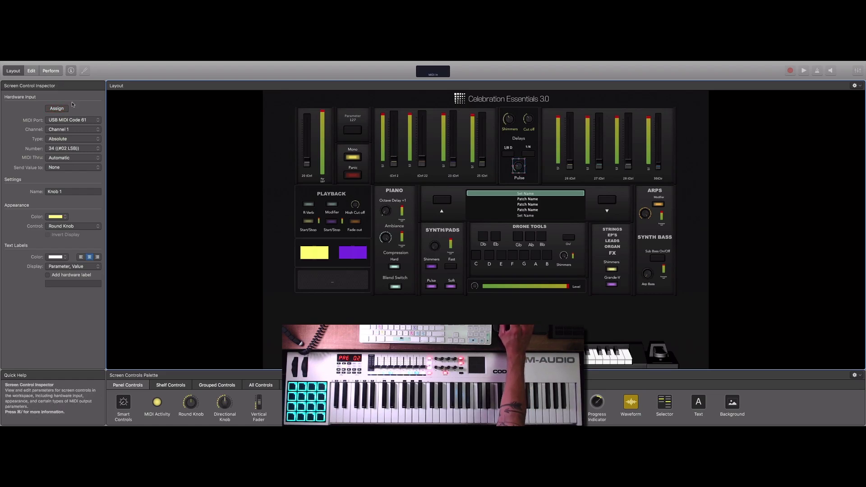
left_click(31, 71)
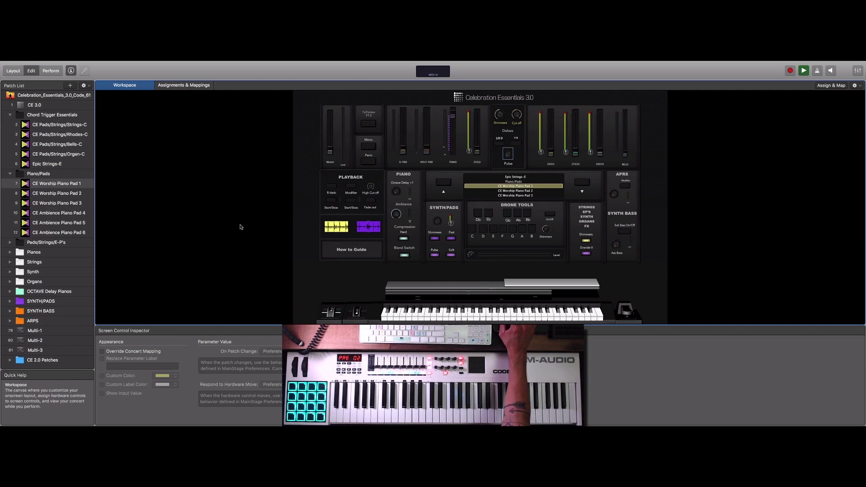
- In Layout mode, reassign the on-screen keyboard from all channels to USB MIDI Code 61 on Channel 1 only and return to Edit mode
key("super+1")
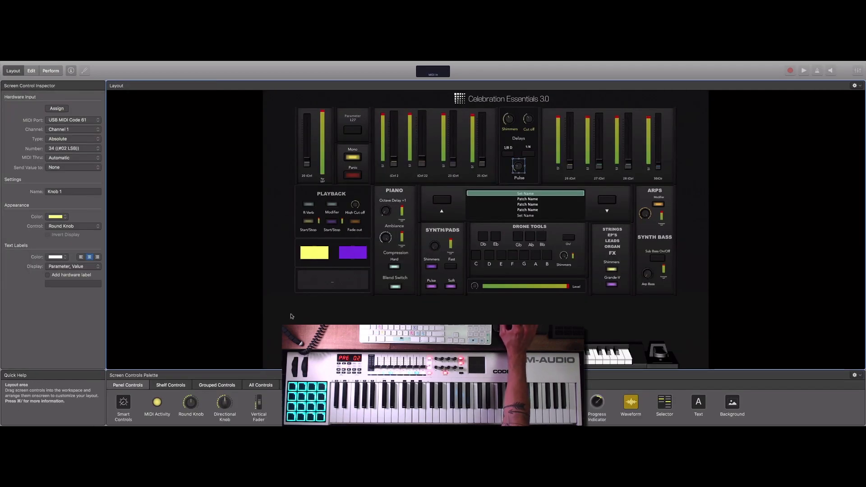
left_click(484, 345)
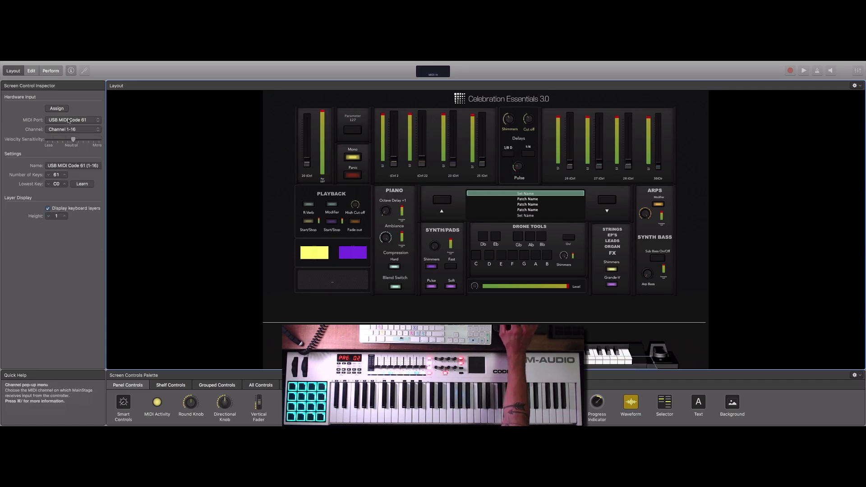
left_click(56, 109)
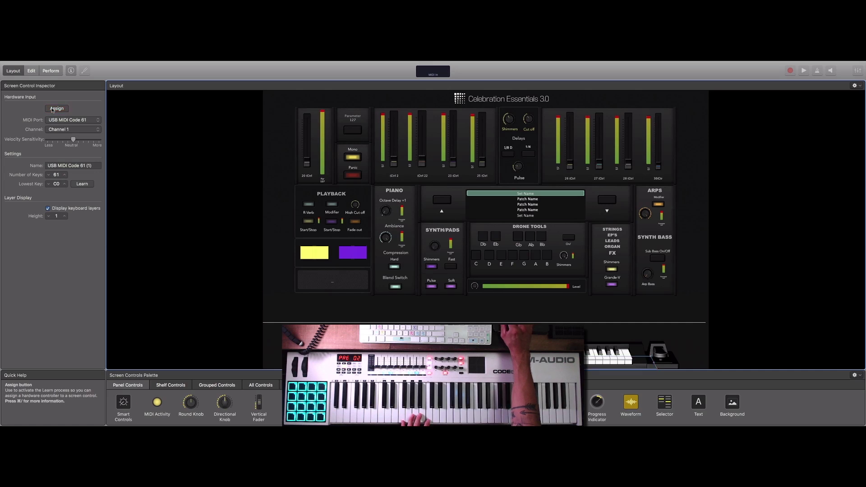
left_click(54, 109)
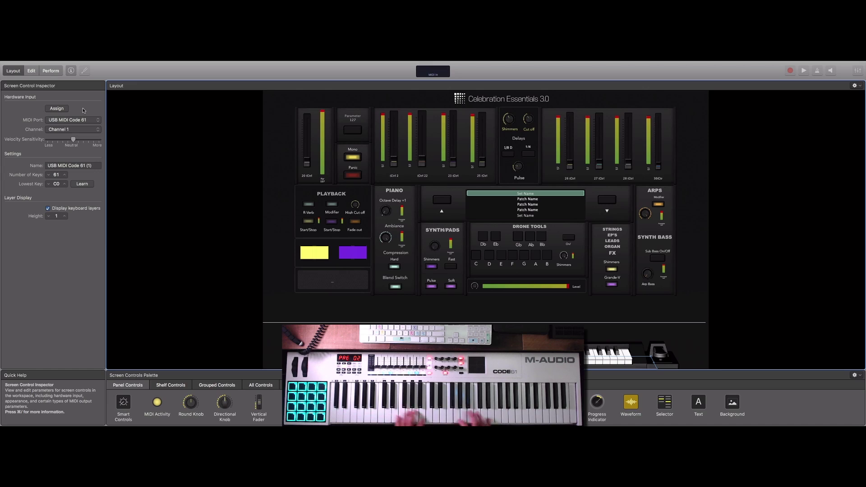
key("super+2")
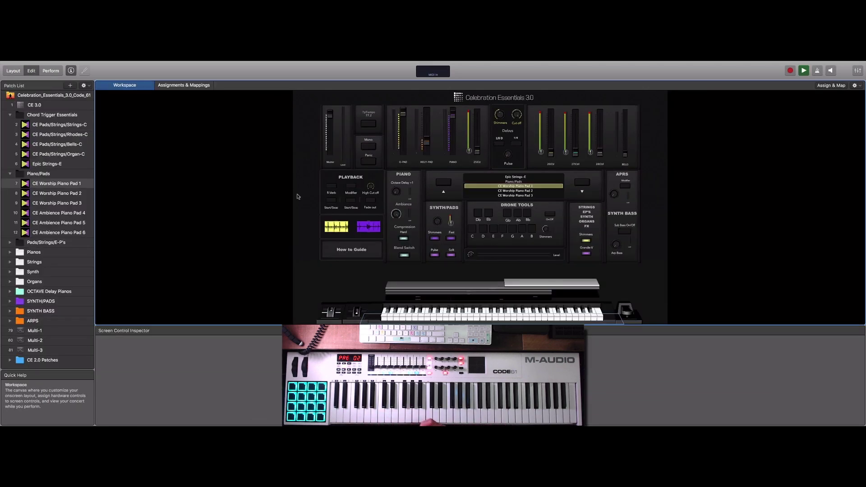